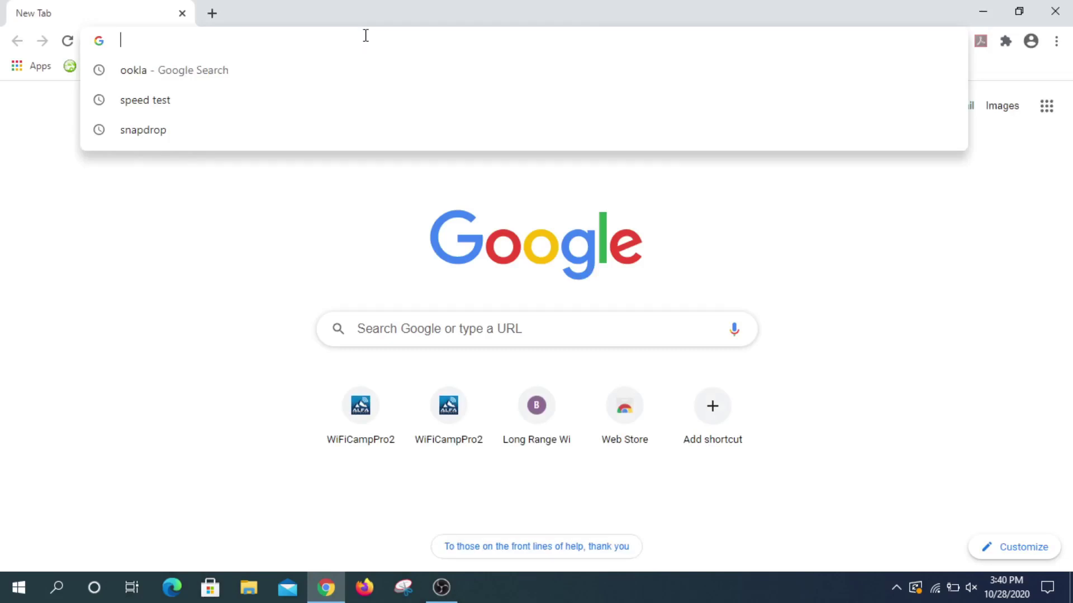
# Step: Load the ALFA Network website at alfa.com.tw in Chrome
pyautogui.write('al')
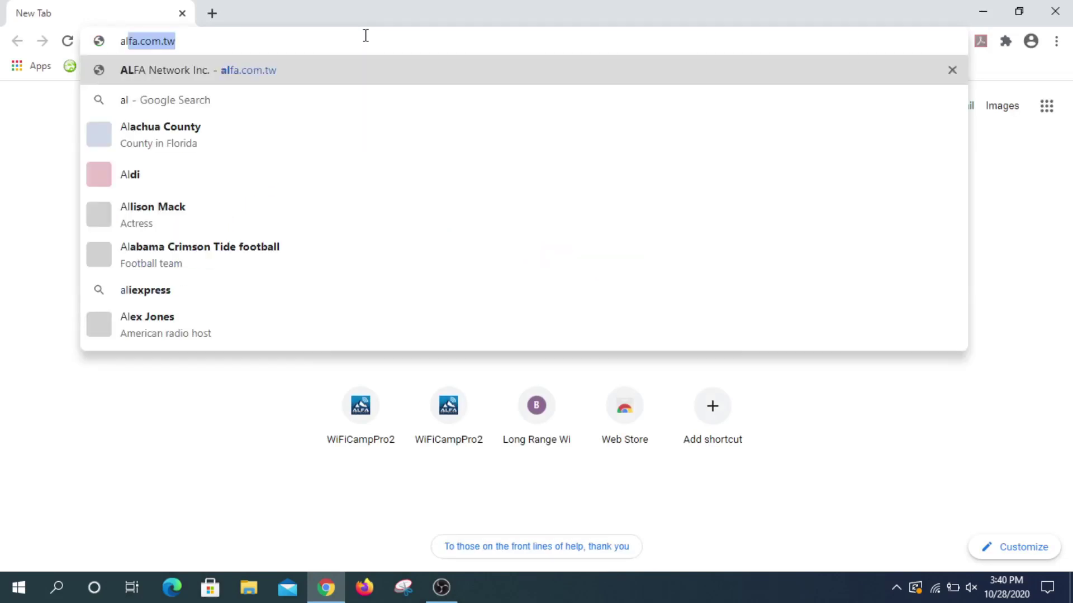
pyautogui.write('fa.')
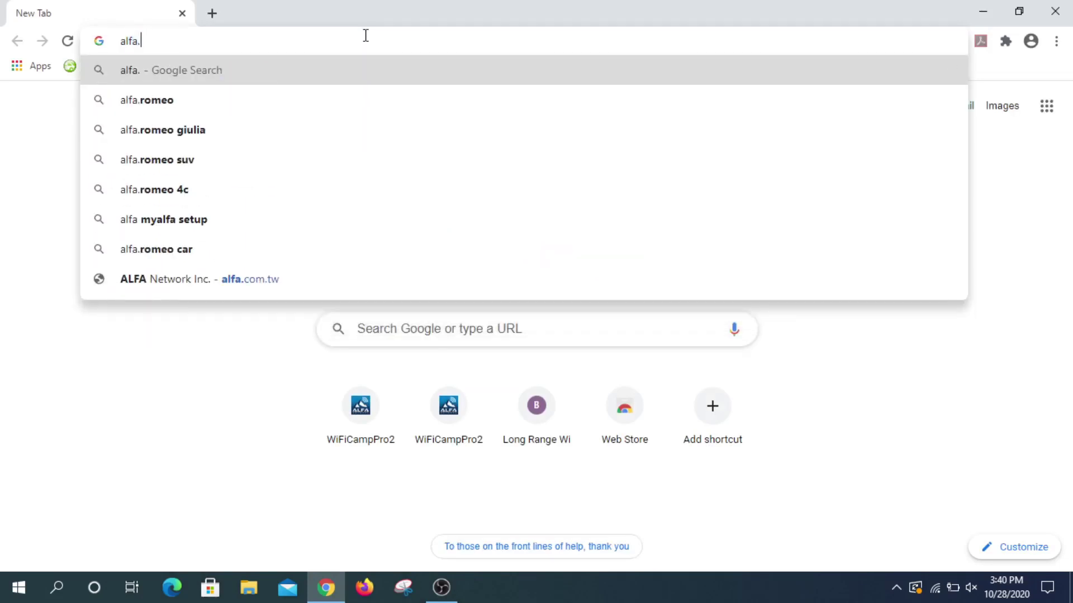
pyautogui.write('com')
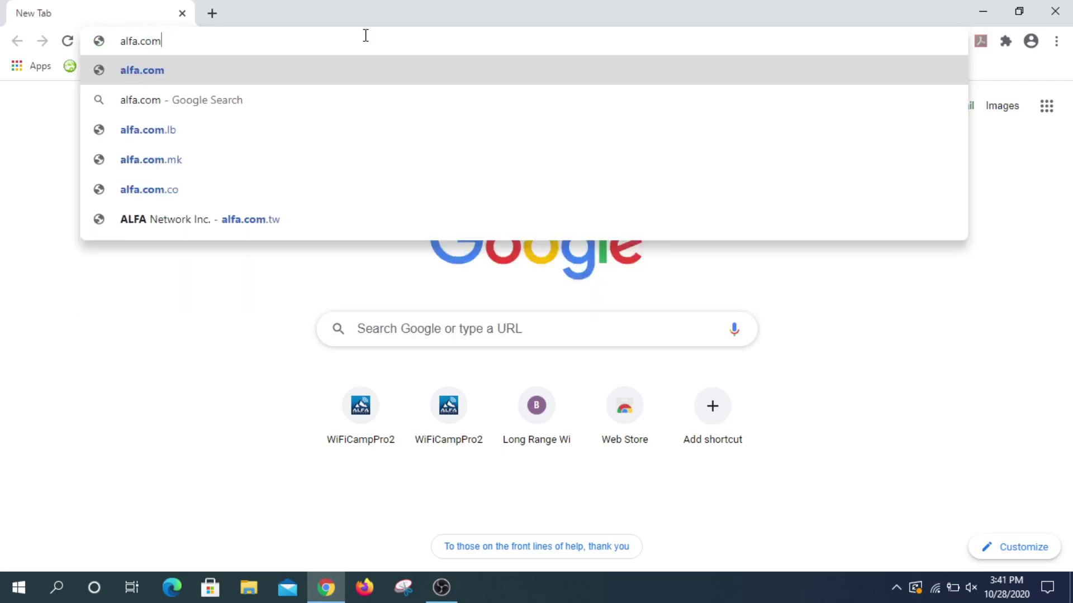
pyautogui.write('.tw')
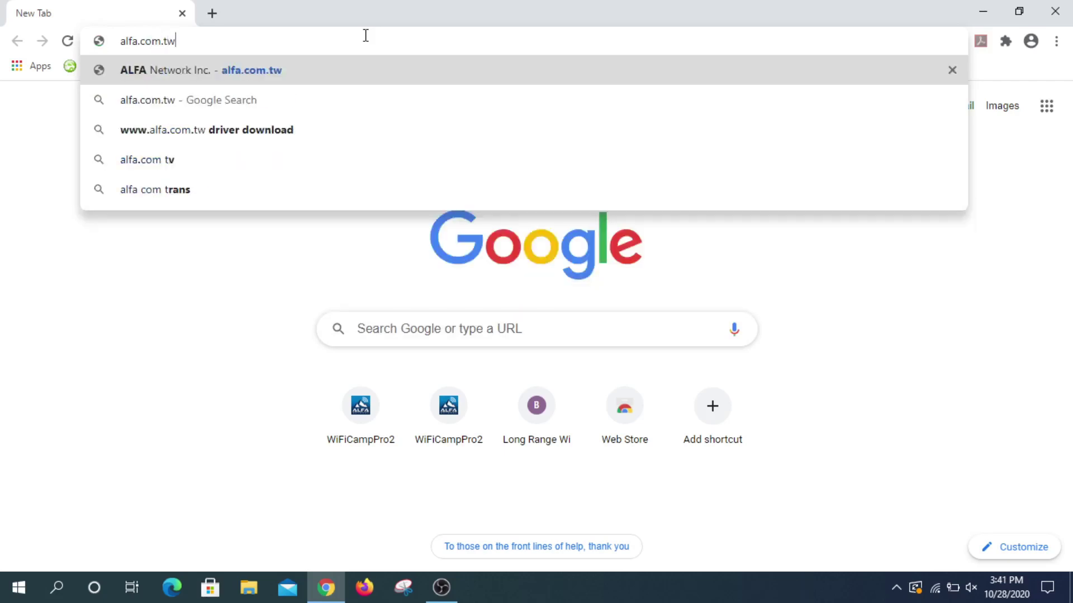
pyautogui.press('Return')
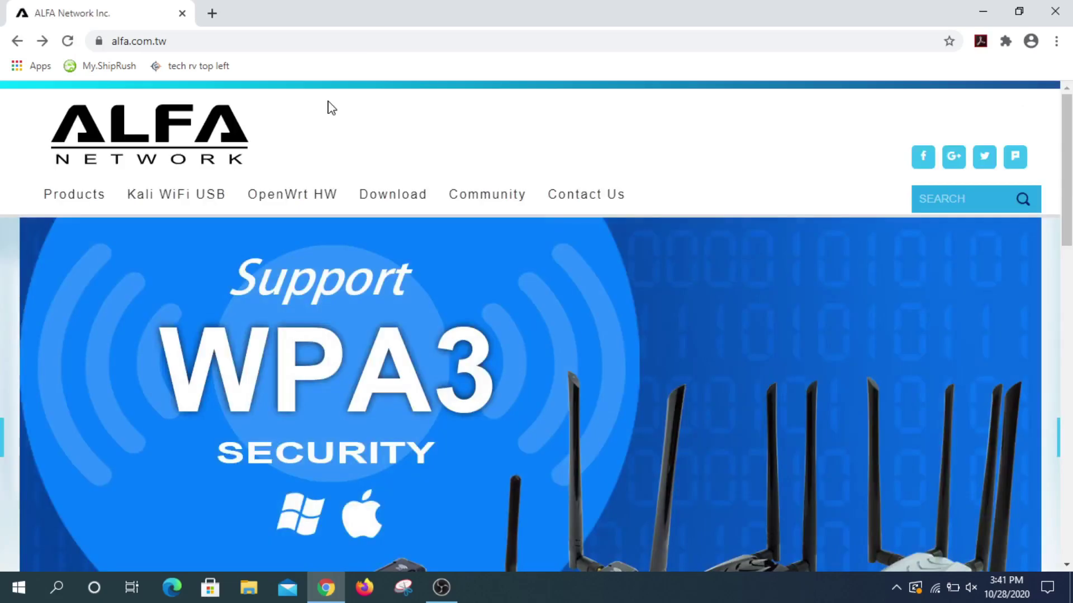
# Step: Download FW_R36AH_v1.0-GB_20191028_alfa.bin from the WiFi Router downloads' R36AH folder
pyautogui.click(398, 203)
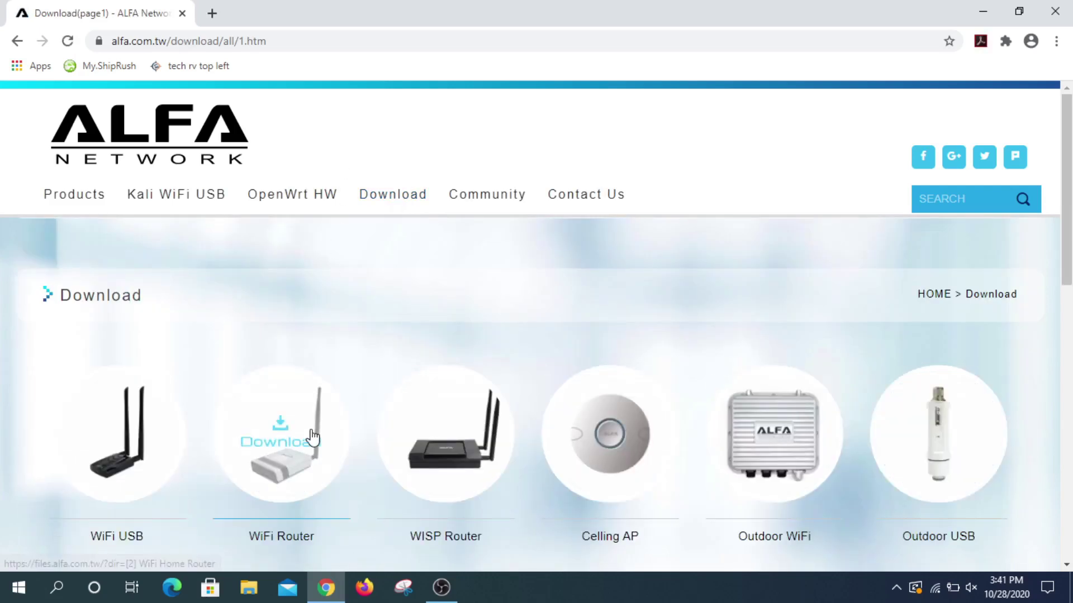
pyautogui.click(314, 436)
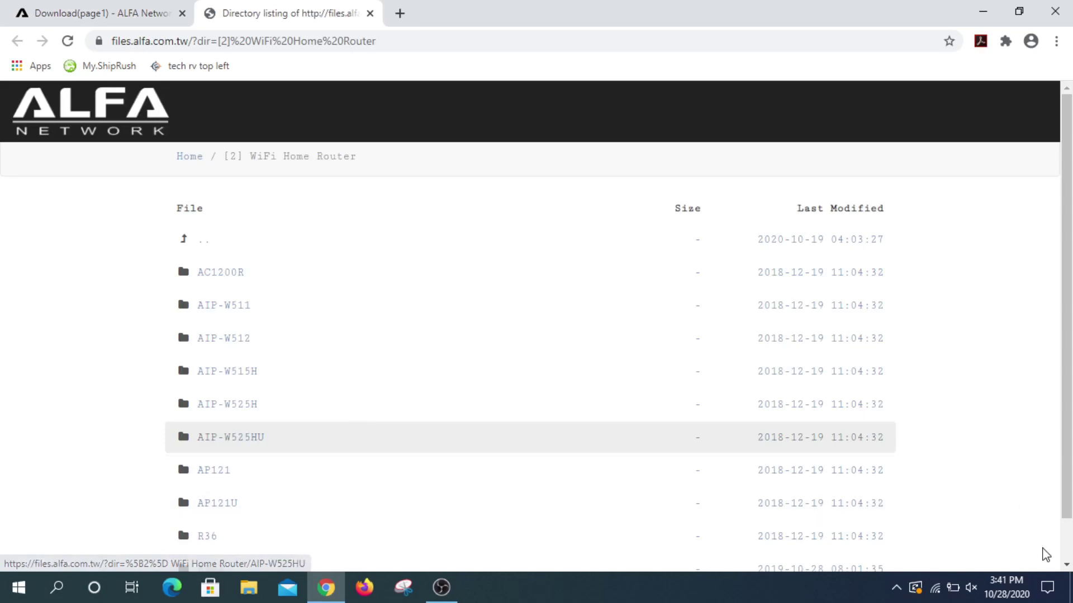
pyautogui.click(1066, 565)
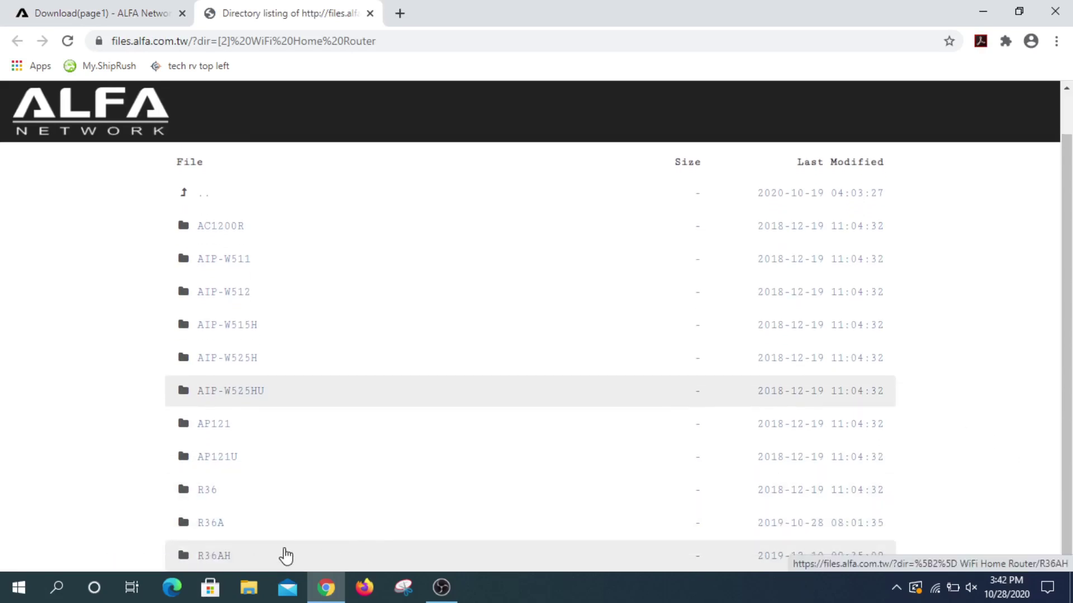
pyautogui.click(286, 556)
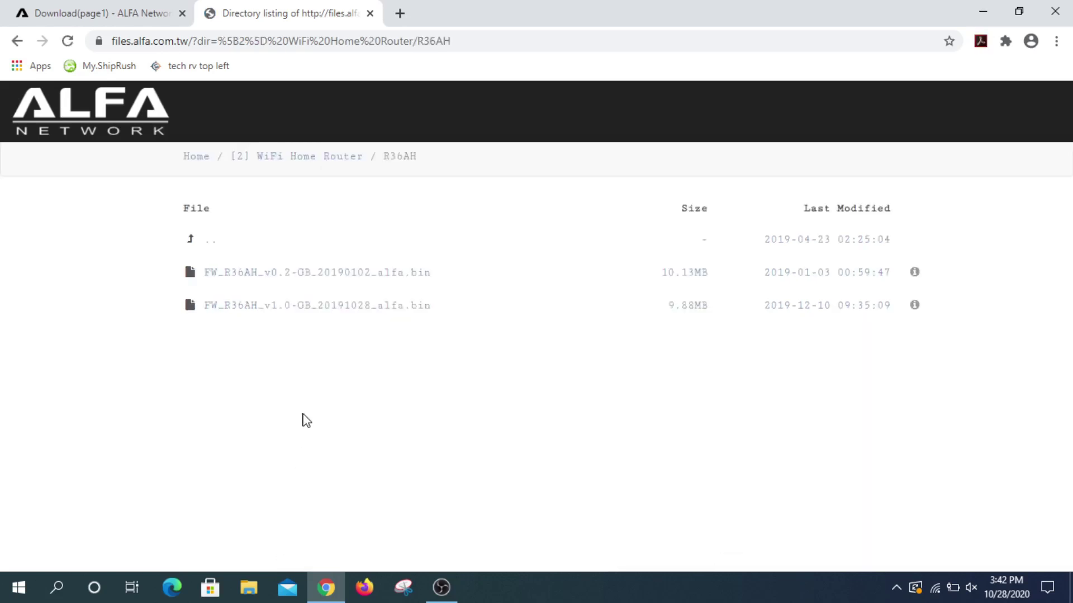
pyautogui.click(329, 316)
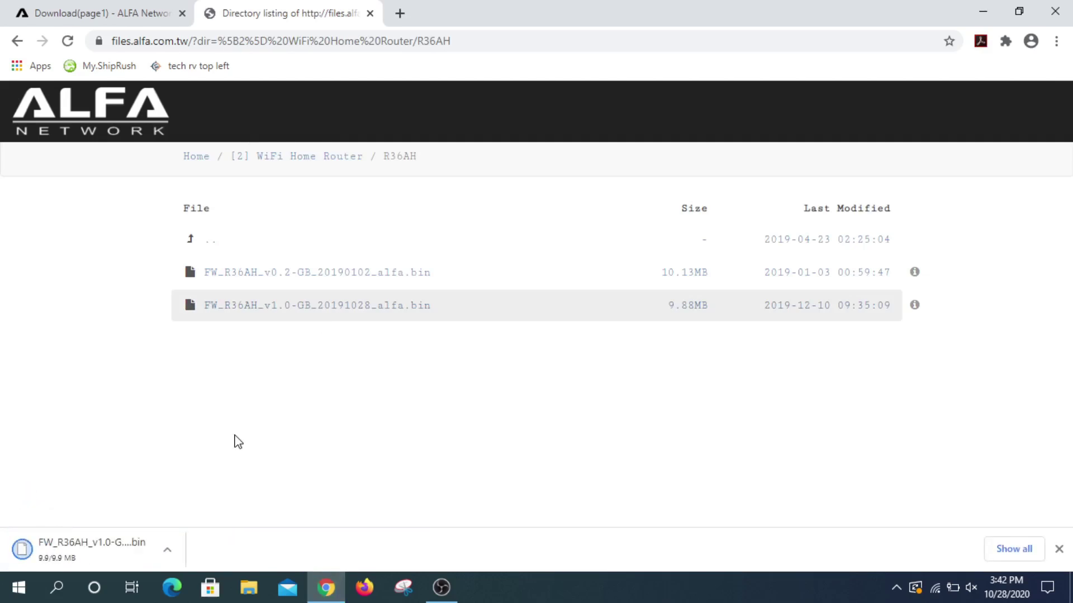
pyautogui.click(168, 550)
# Step: Move the downloaded firmware .bin from Downloads to the Desktop, then minimize Explorer and close Chrome
pyautogui.click(205, 498)
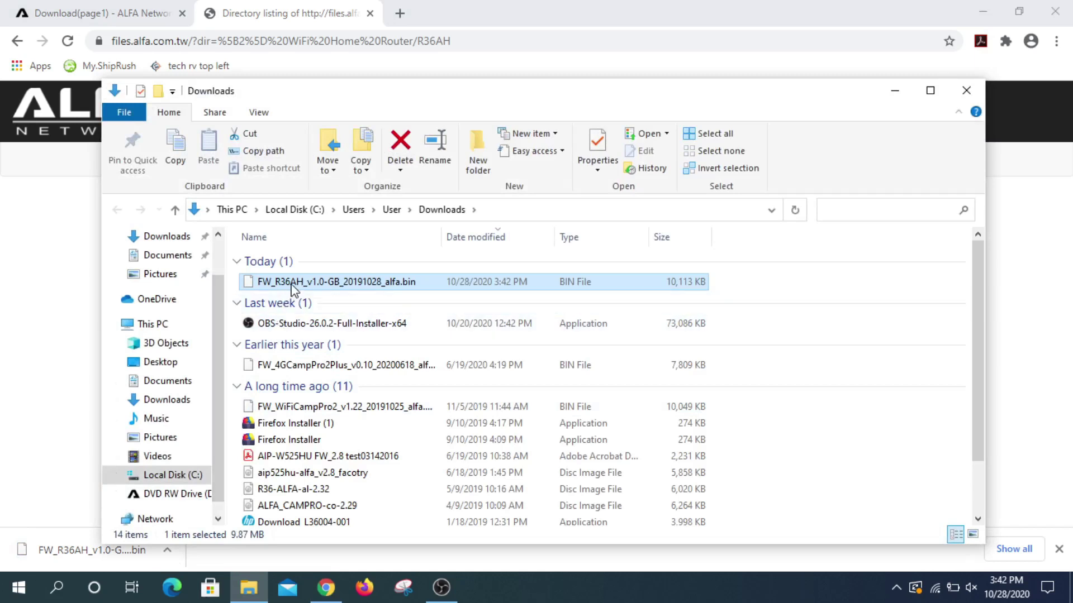
pyautogui.moveTo(292, 289); pyautogui.dragTo(196, 364)
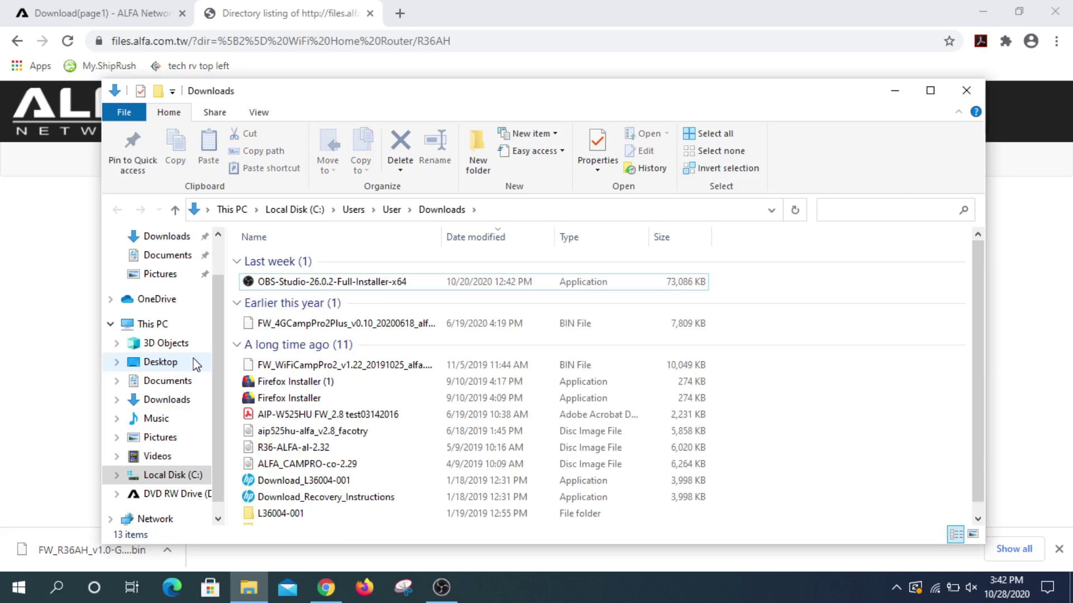
pyautogui.click(905, 99)
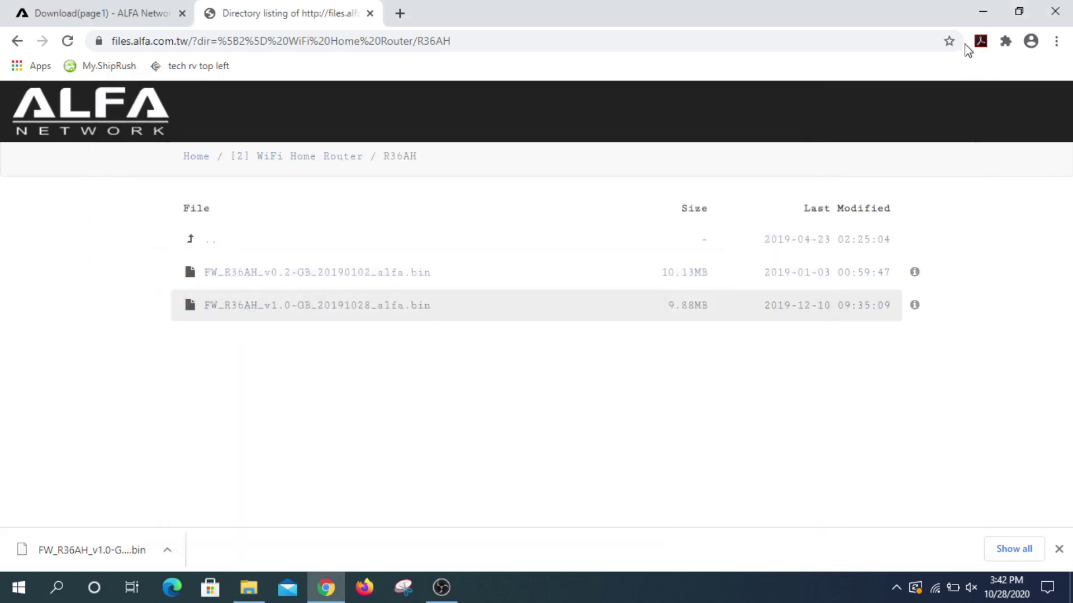
pyautogui.click(1055, 11)
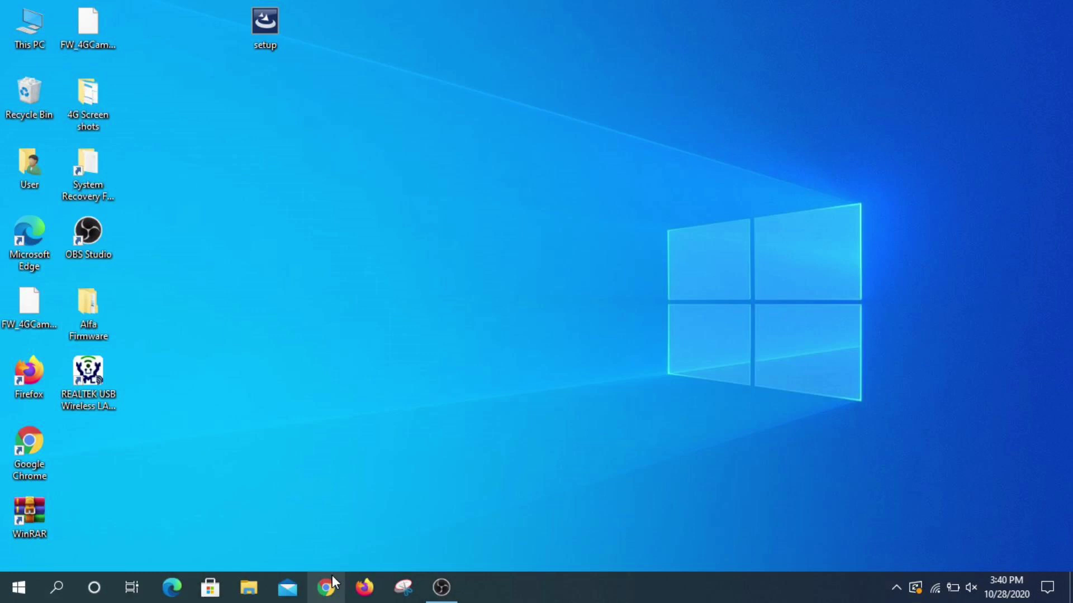
# Step: Reopen Chrome and load the router admin page at 192.168.36.1
pyautogui.click(326, 586)
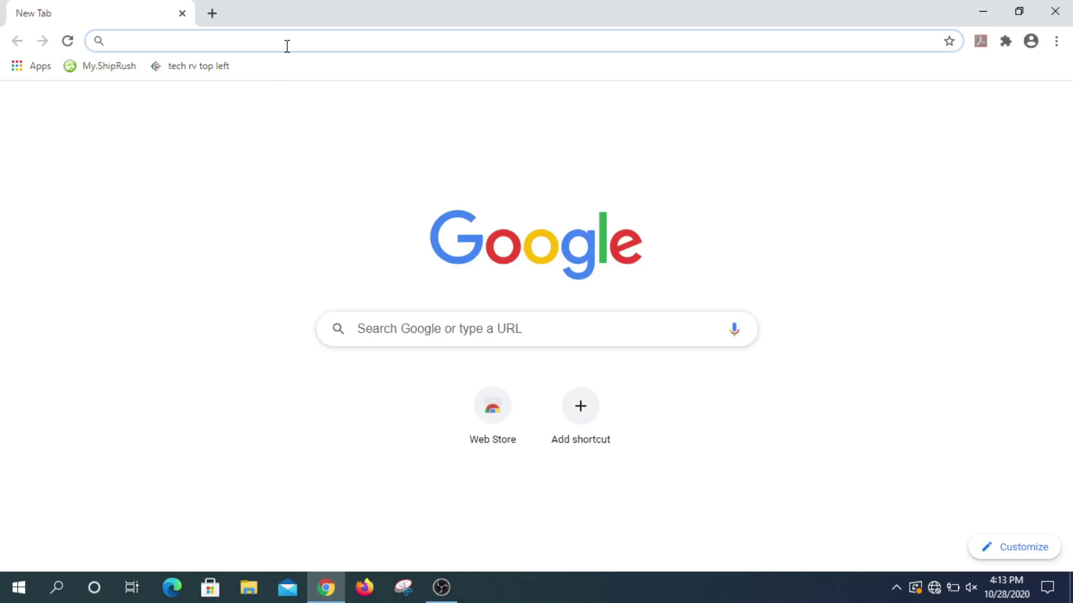
pyautogui.write('192')
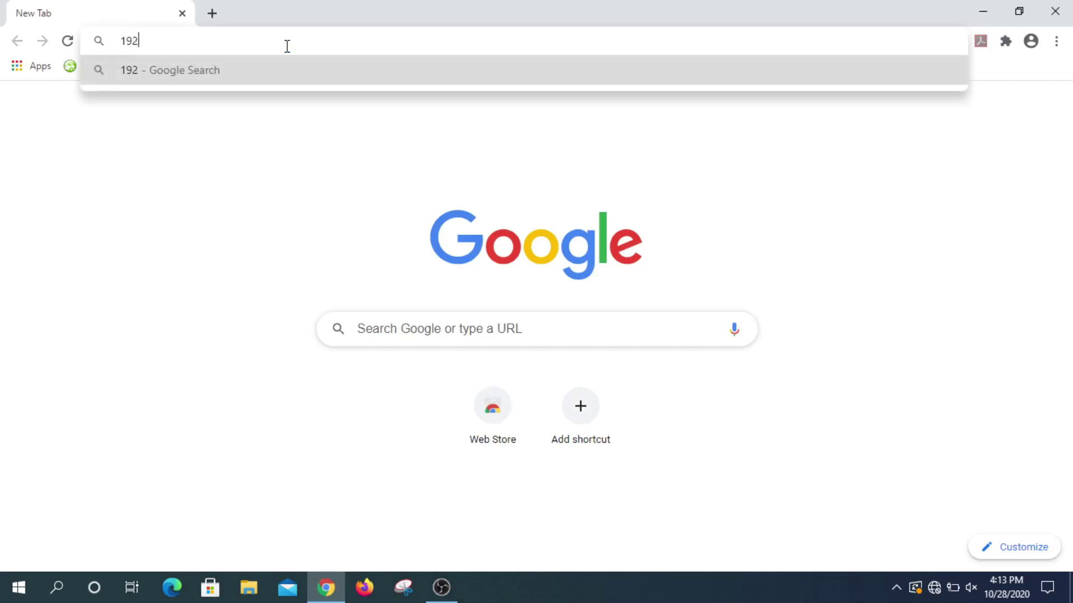
pyautogui.write('.168')
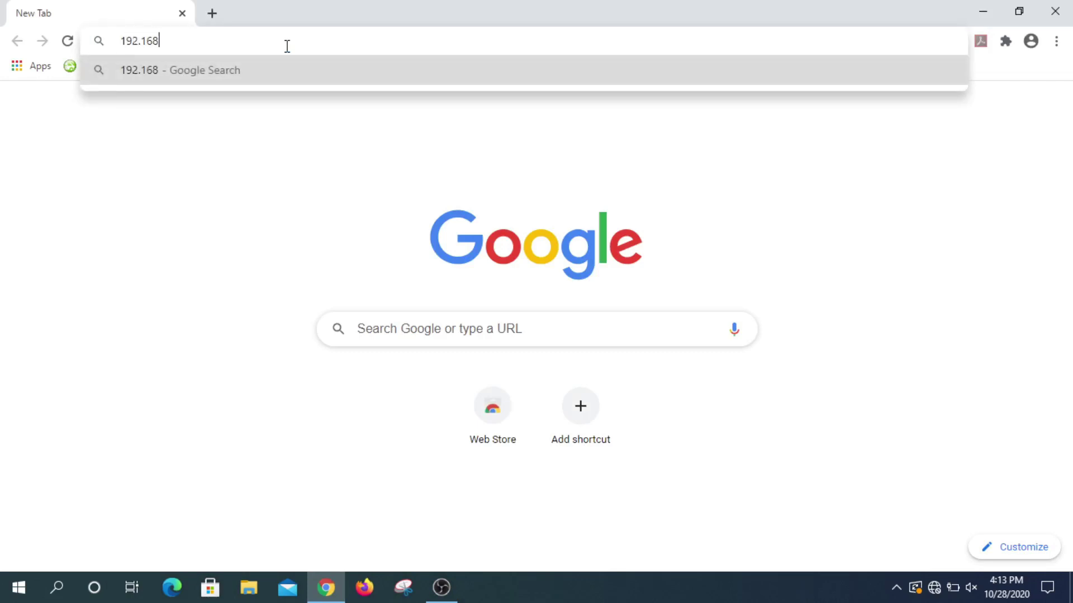
pyautogui.write('.36.1')
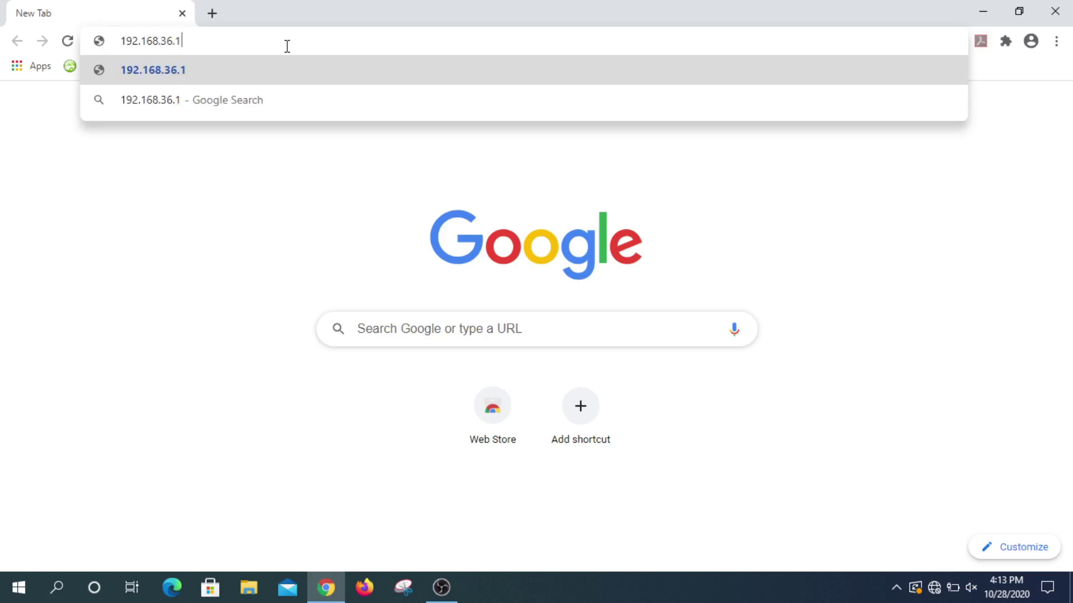
pyautogui.press('Return')
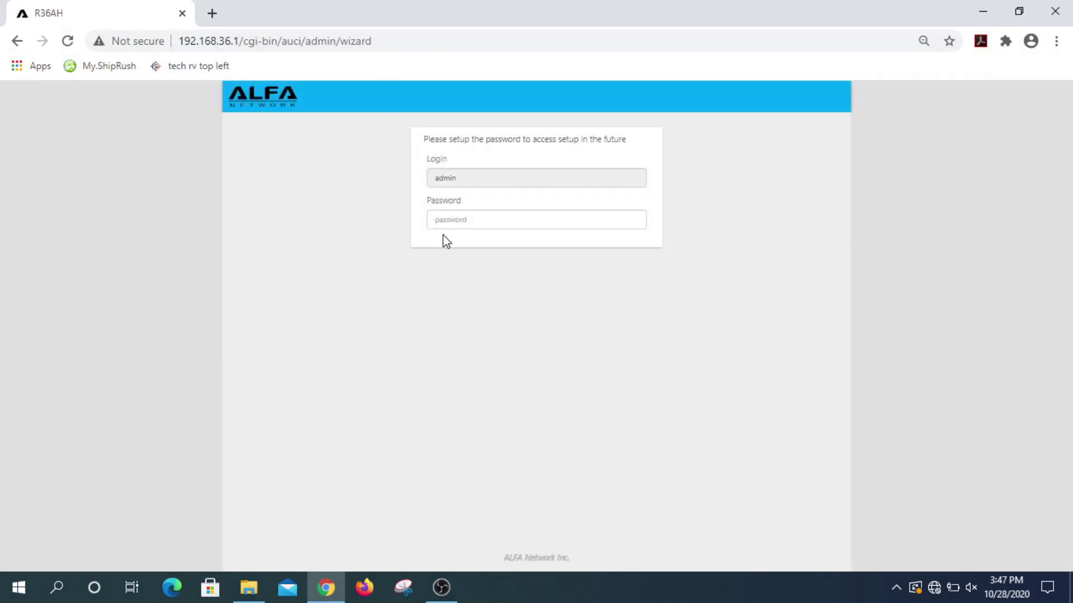
# Step: Enter a new admin password and its repeat in the setup wizard, then submit
pyautogui.click(461, 213)
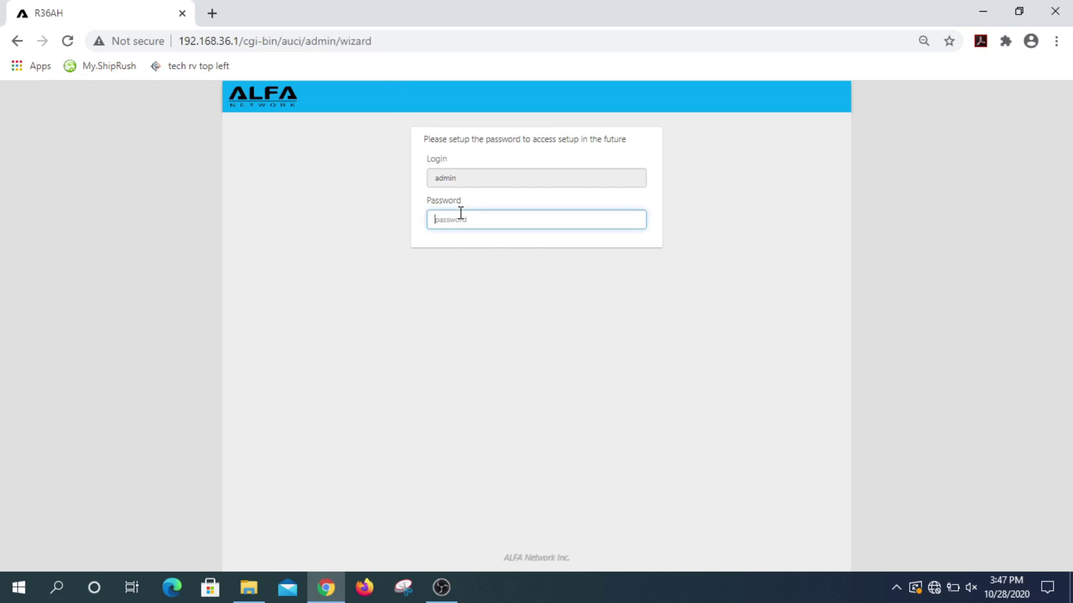
pyautogui.write('a•••••••')
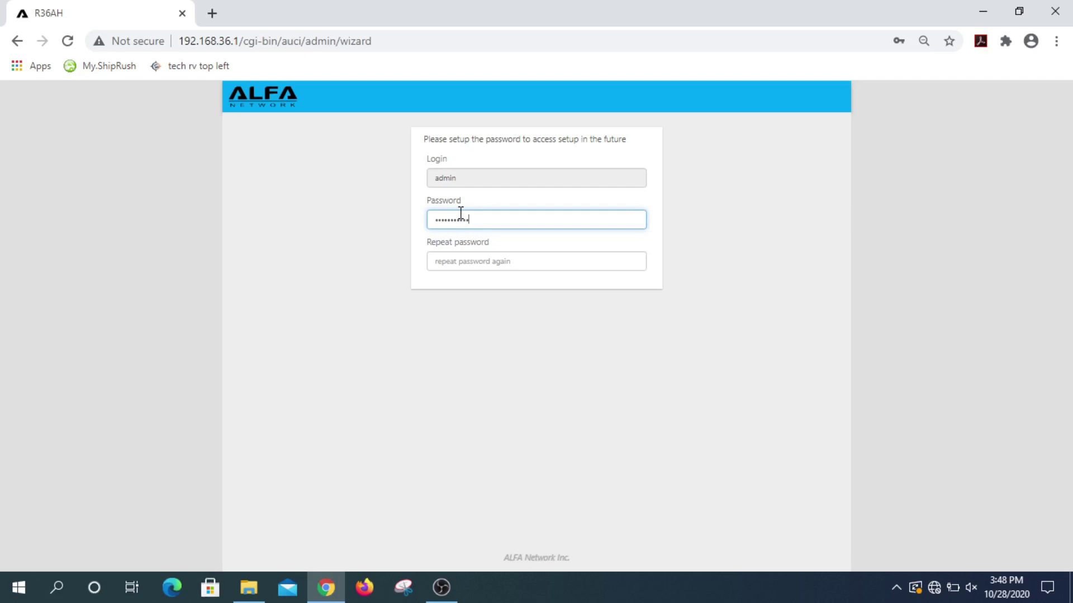
pyautogui.click(477, 261)
pyautogui.write('•')
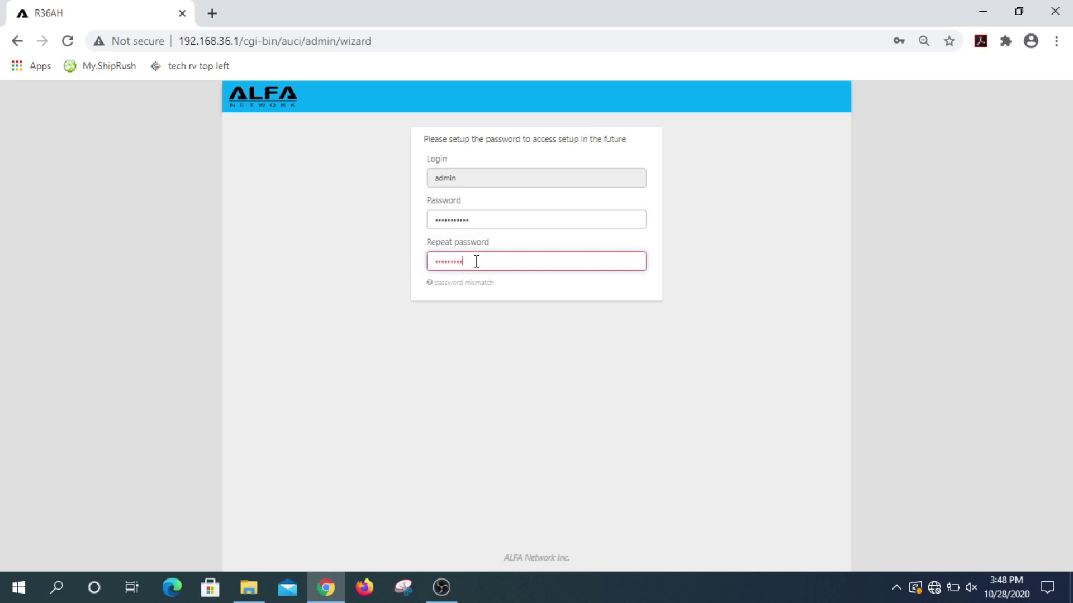
pyautogui.write('•')
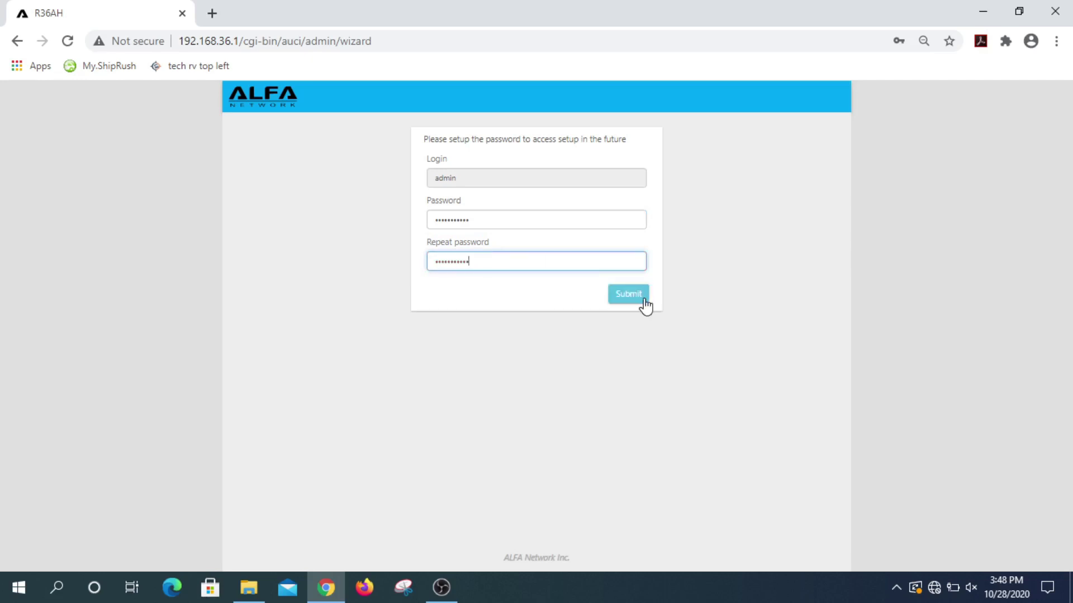
pyautogui.click(644, 303)
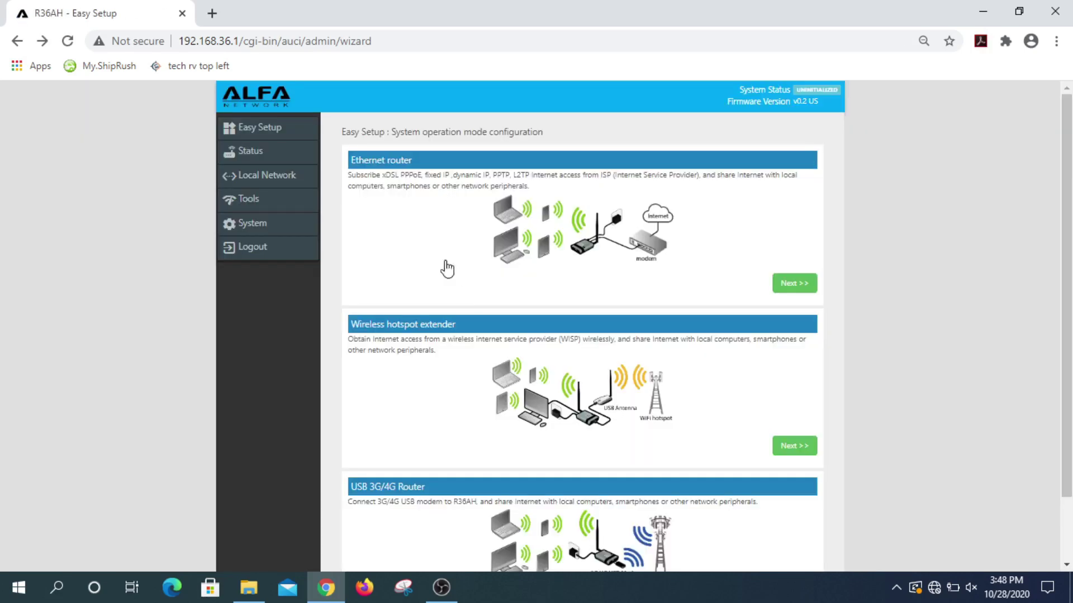
# Step: Switch Keep current configuration to Off under System > System Maintenance
pyautogui.click(294, 233)
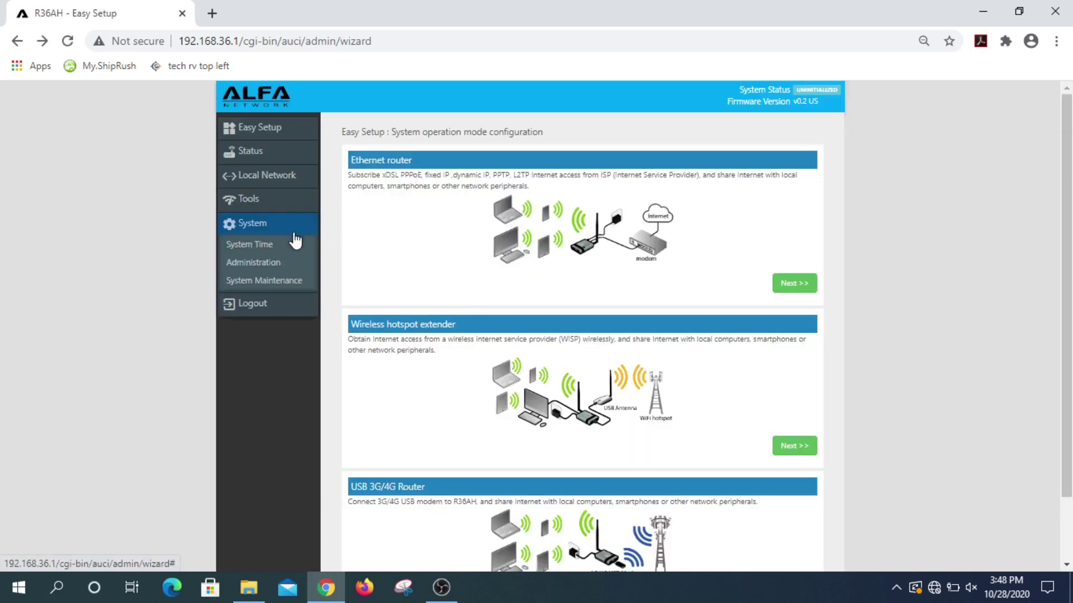
pyautogui.click(291, 279)
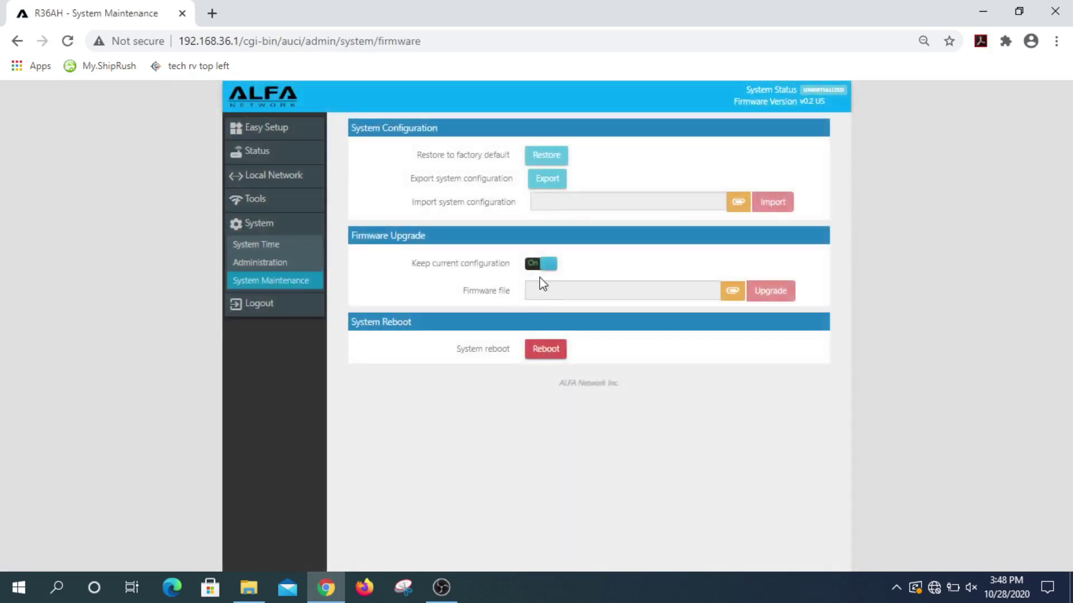
pyautogui.click(544, 273)
# Step: Select Desktop's FW_R36AH_v1.0-GB_20191028_alfa.bin as the firmware file and start the upgrade
pyautogui.click(732, 292)
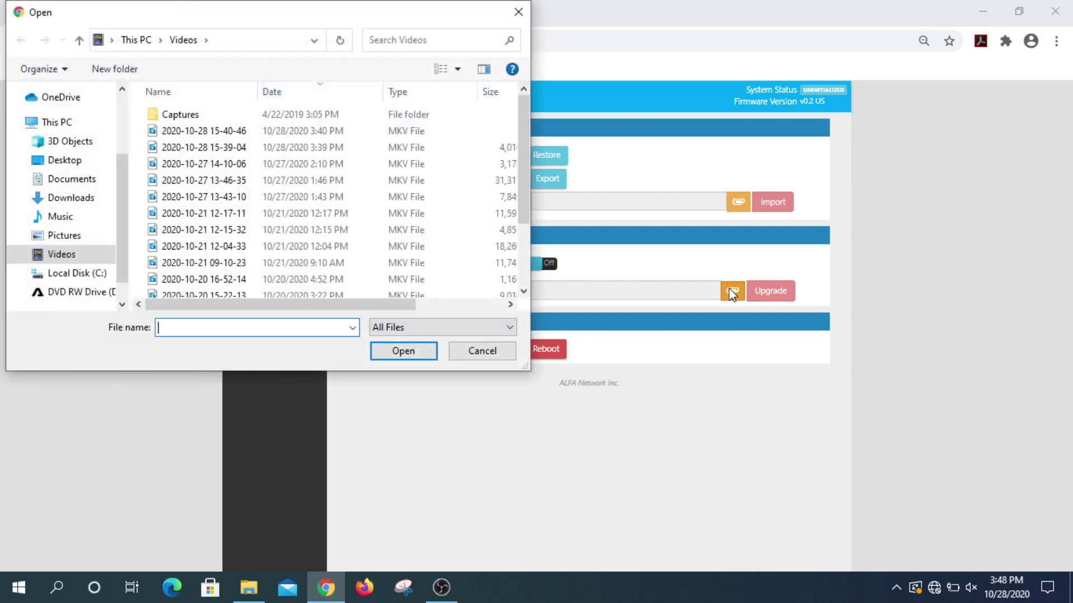
pyautogui.click(86, 159)
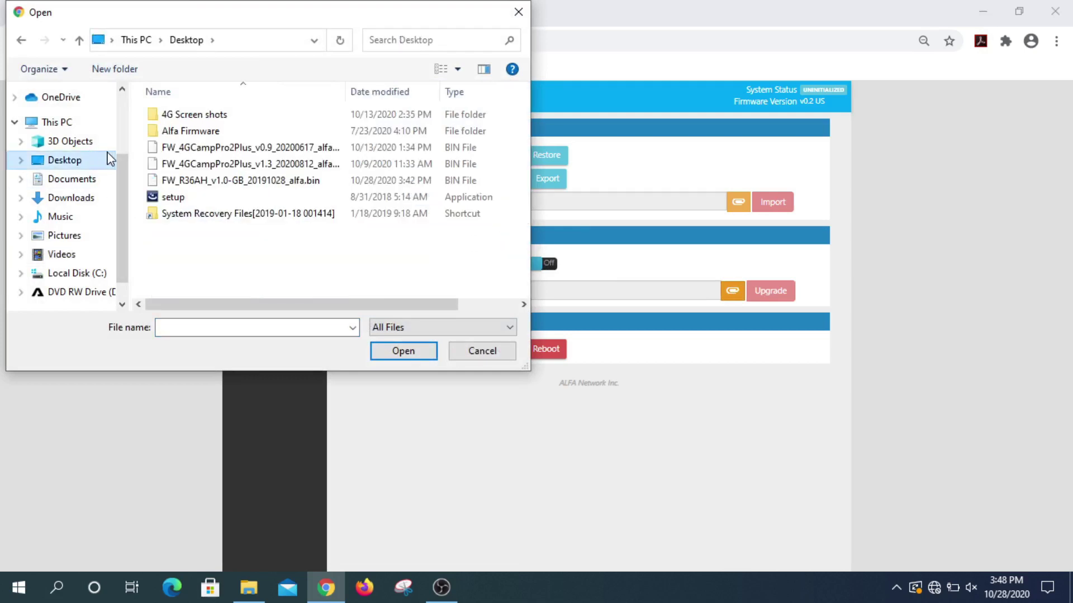
pyautogui.click(254, 186)
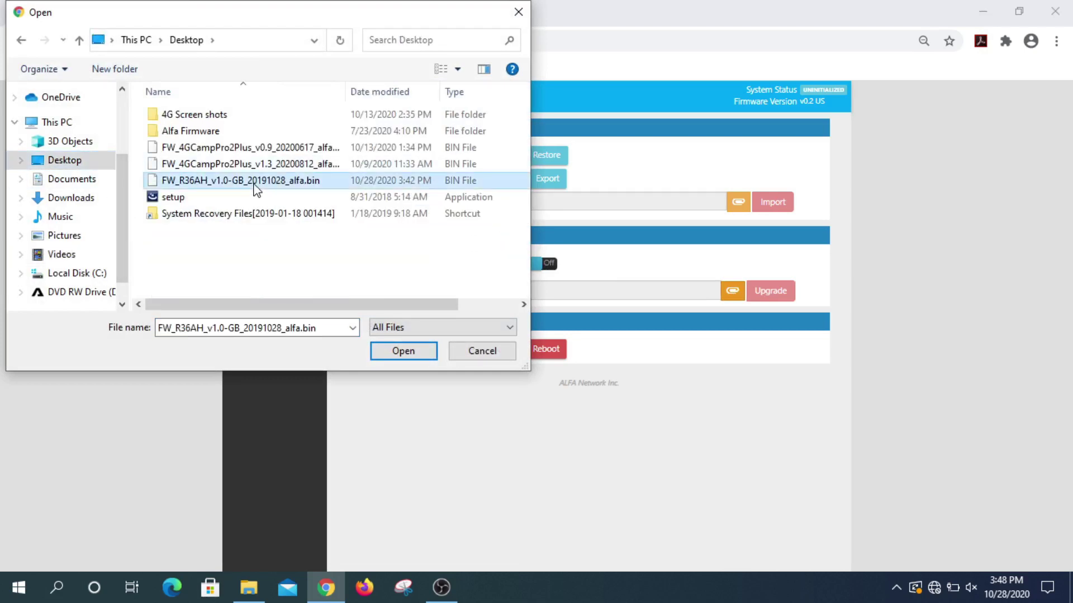
pyautogui.click(424, 357)
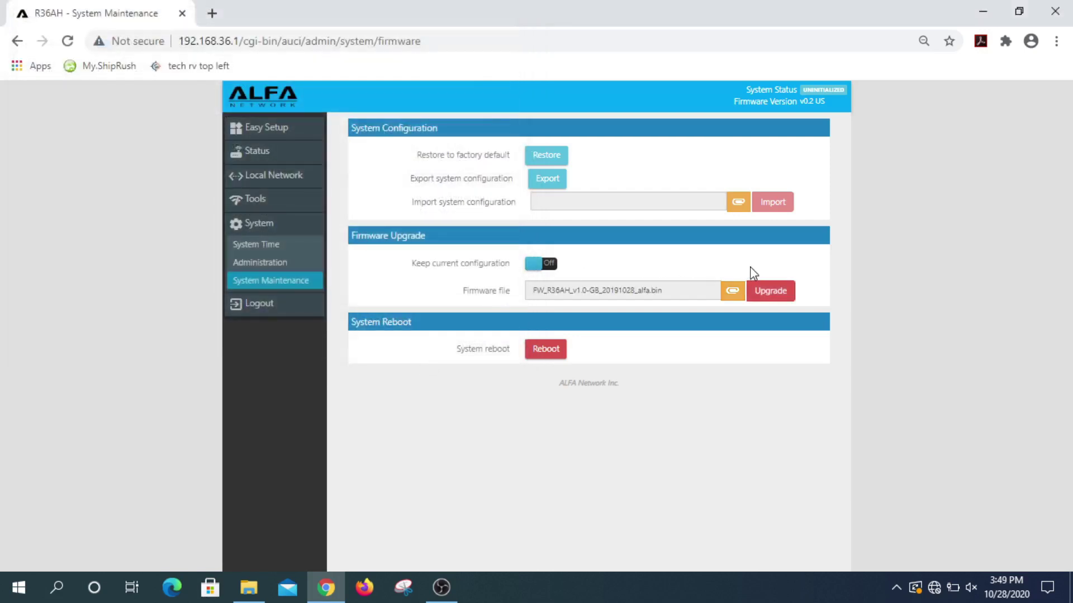
pyautogui.click(768, 295)
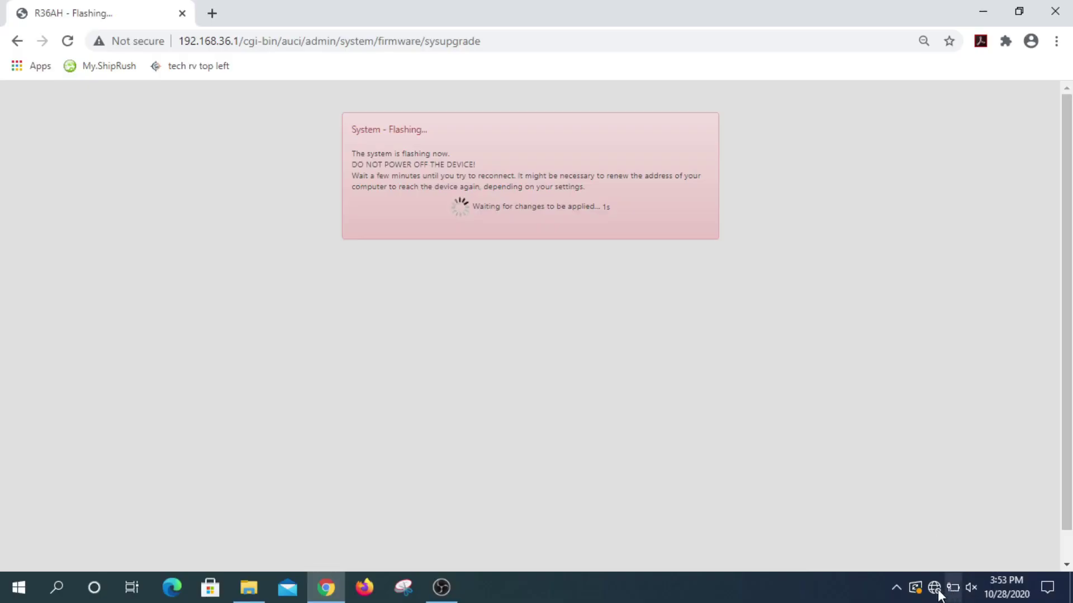
# Step: Connect the PC to the R36AH-A82BC2 Wi-Fi network via the taskbar network flyout
pyautogui.click(934, 588)
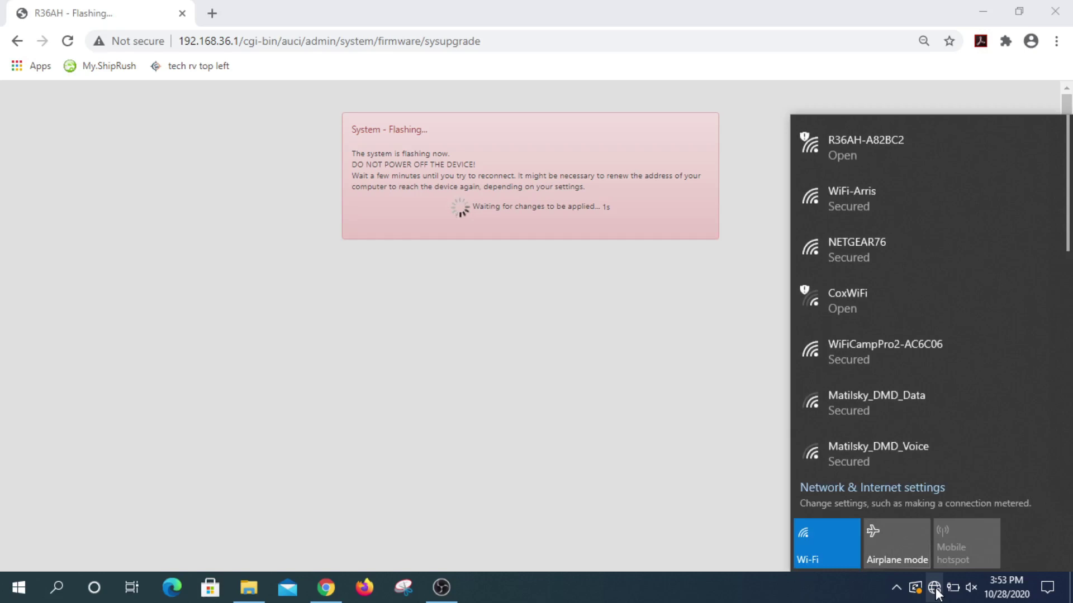
pyautogui.click(926, 140)
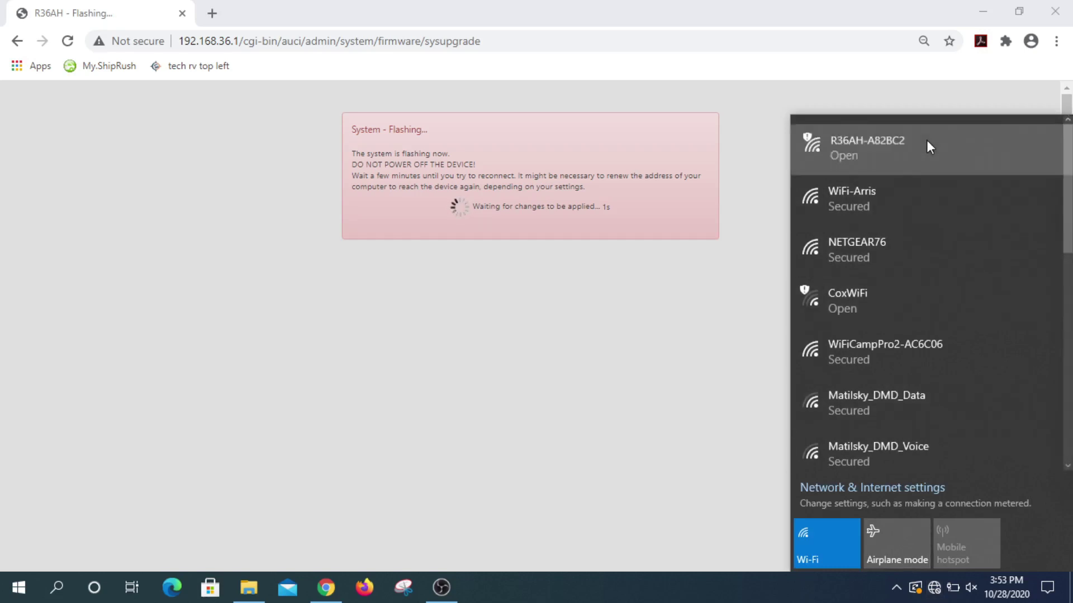
pyautogui.click(969, 256)
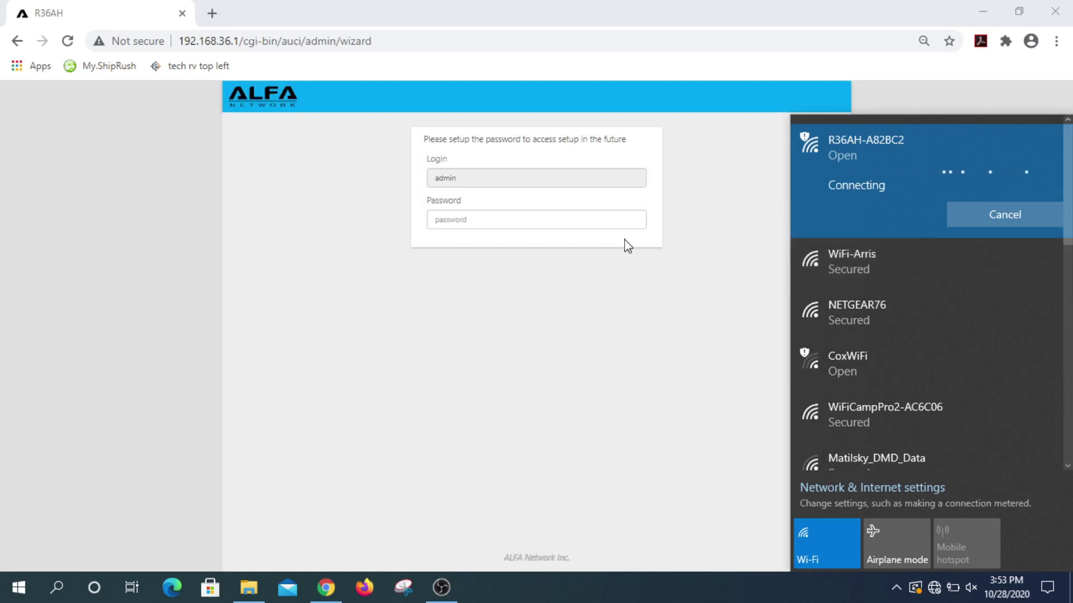
# Step: Enter the admin password and matching repeat in the post-flash wizard, then submit
pyautogui.click(593, 218)
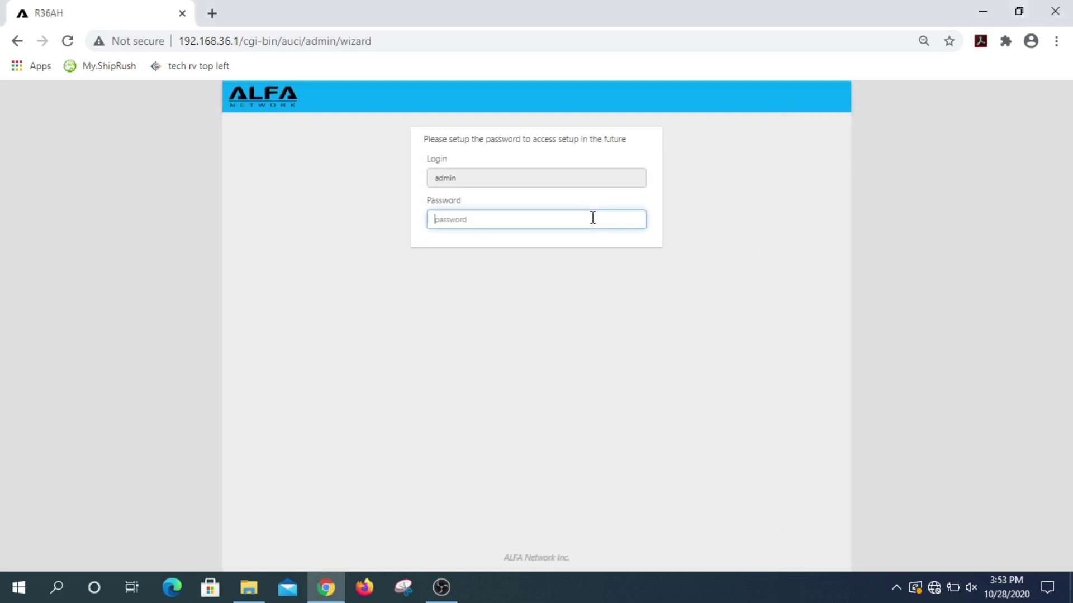
pyautogui.write('a')
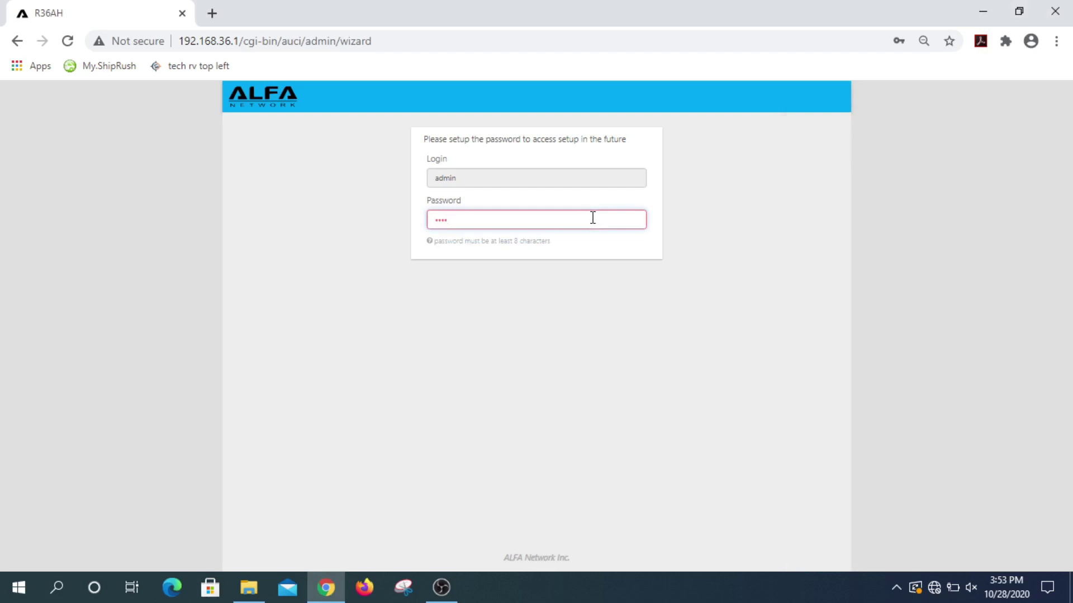
pyautogui.write('•••••••')
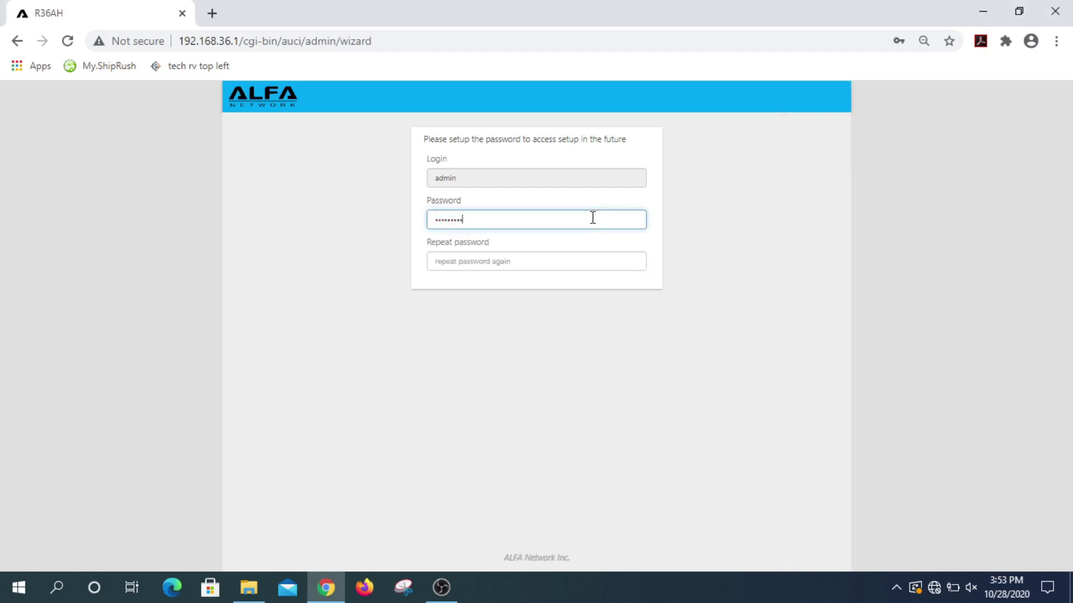
pyautogui.click(576, 263)
pyautogui.write('a')
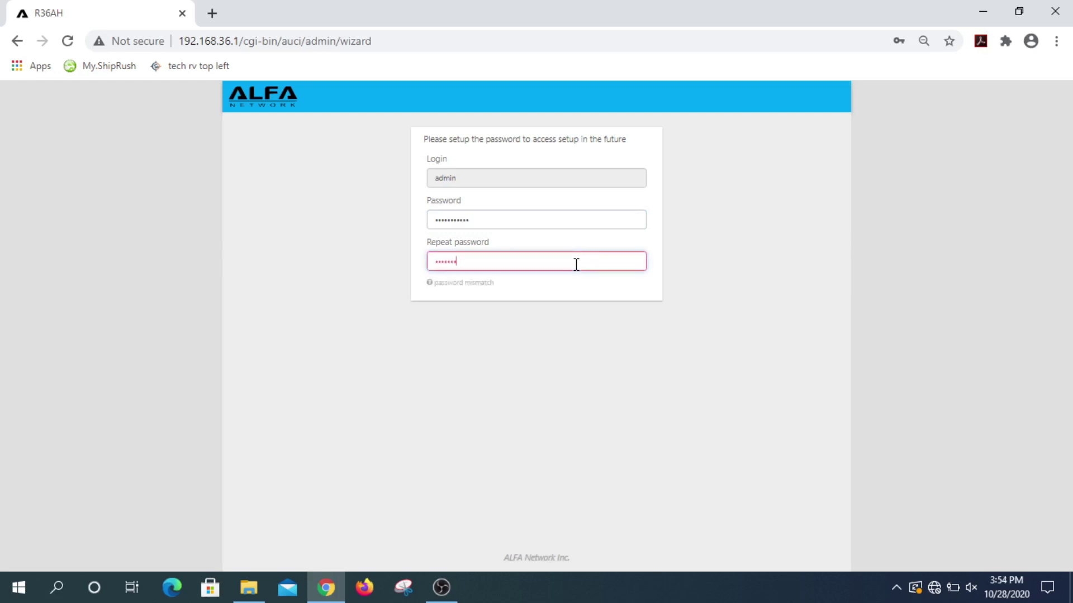
pyautogui.write('a')
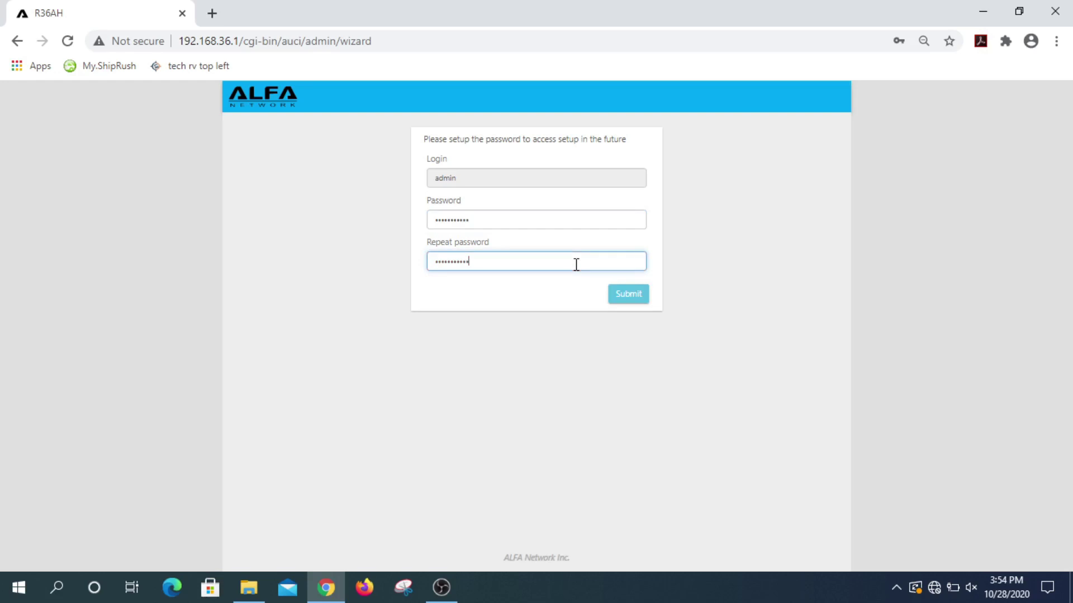
pyautogui.click(624, 295)
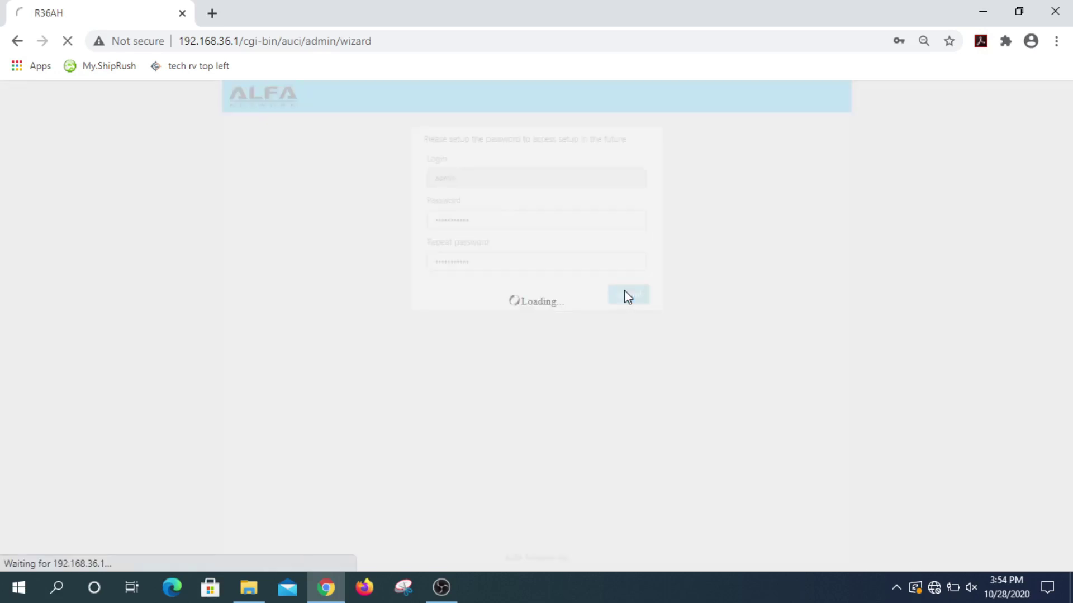